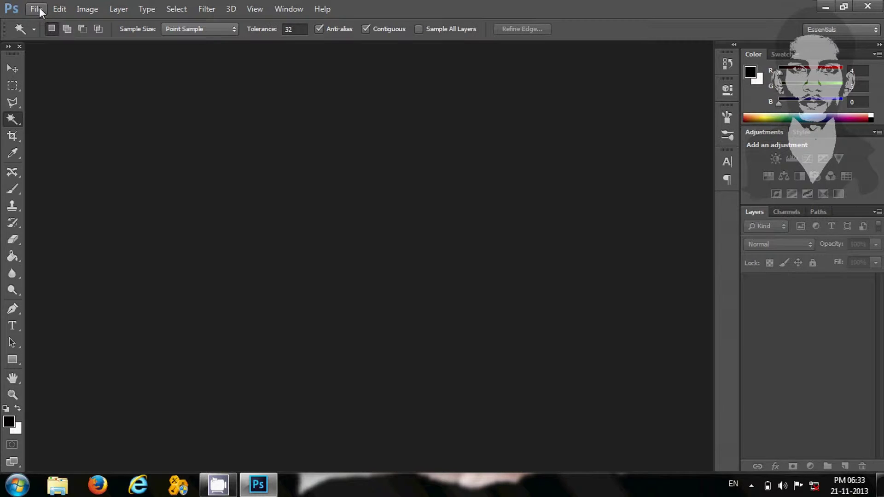
Step: Select the Move tool and bring up the File menu
left_click(12, 68)
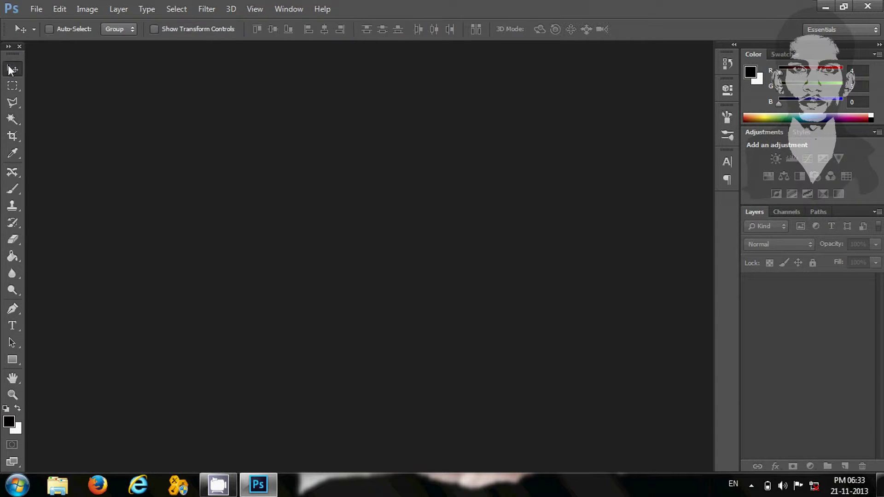
left_click(35, 8)
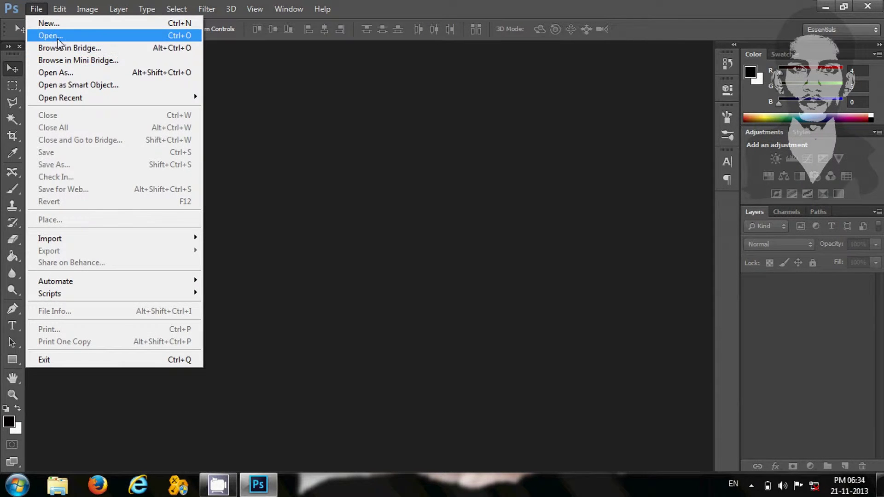
Step: Open Little-Princess.jpg from the Baby folder
left_click(59, 36)
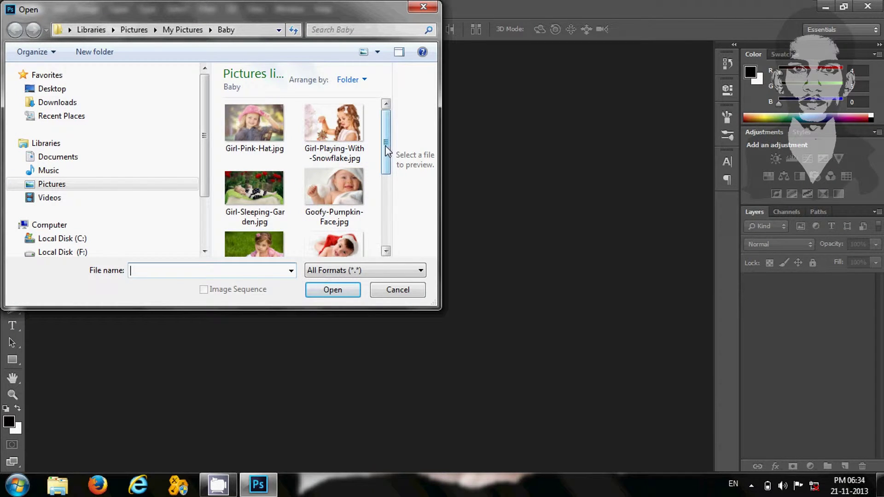
left_click_drag(385, 145, 384, 165)
left_click(255, 191)
left_click(324, 285)
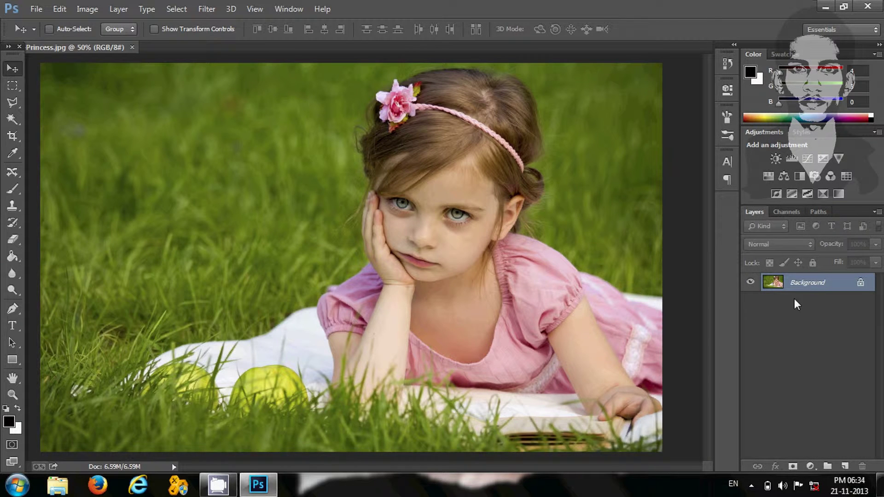
Step: Unlock the Background as Layer 0 and duplicate it as Layer 0 copy
double_click(805, 282)
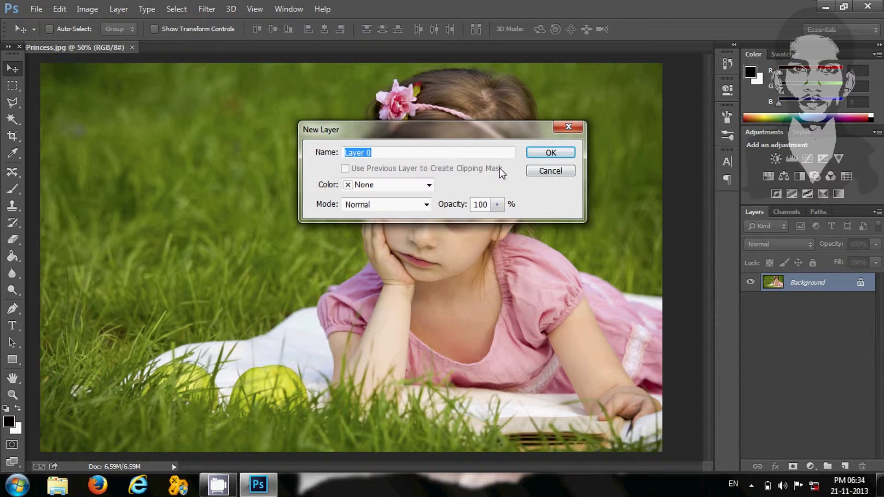
left_click(541, 156)
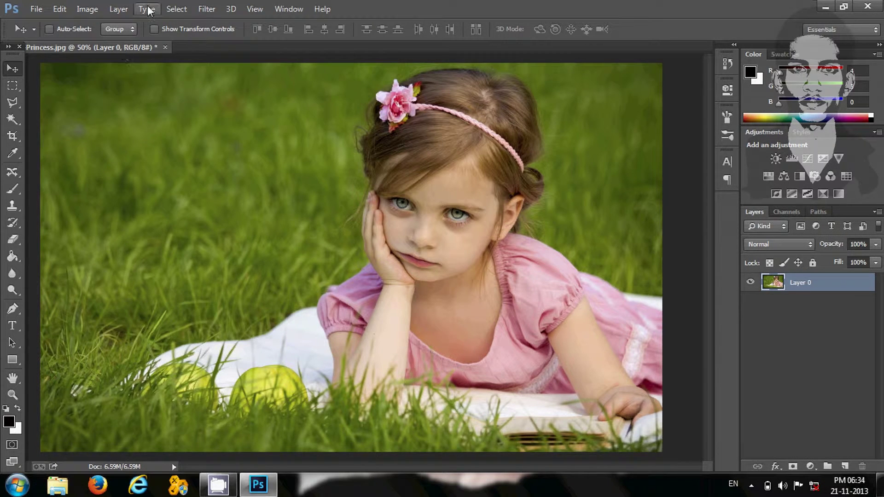
left_click(117, 9)
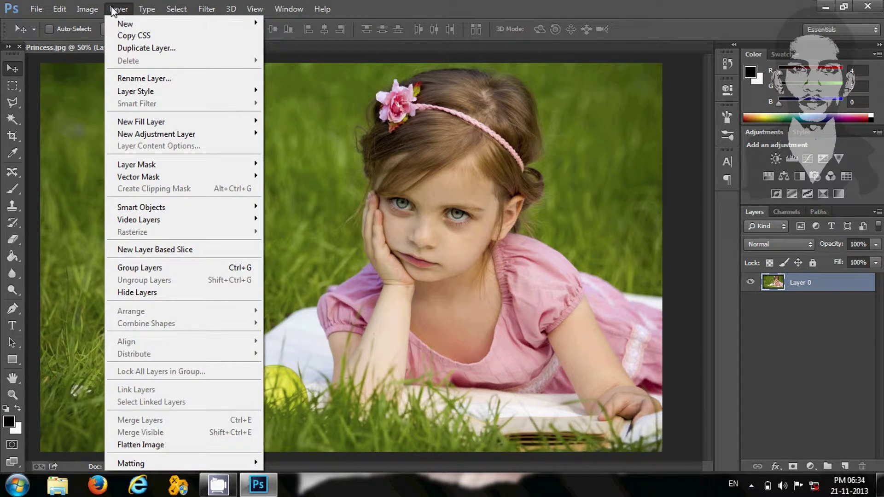
left_click(147, 48)
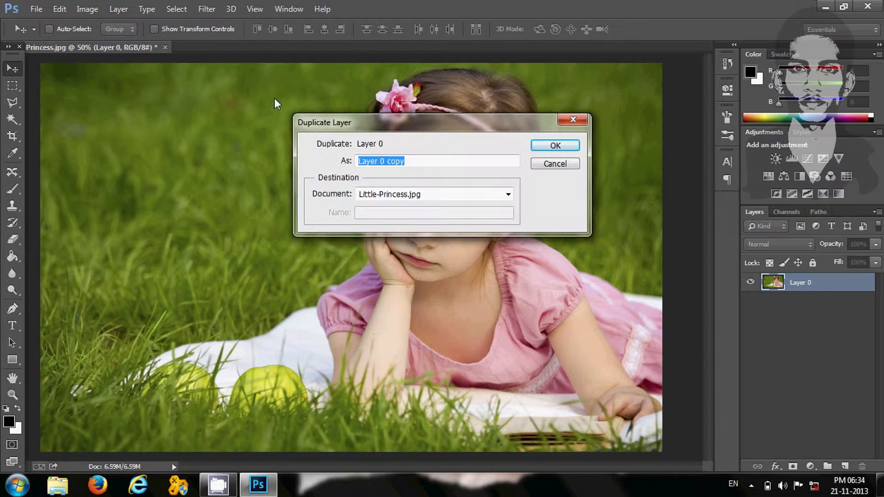
left_click(543, 148)
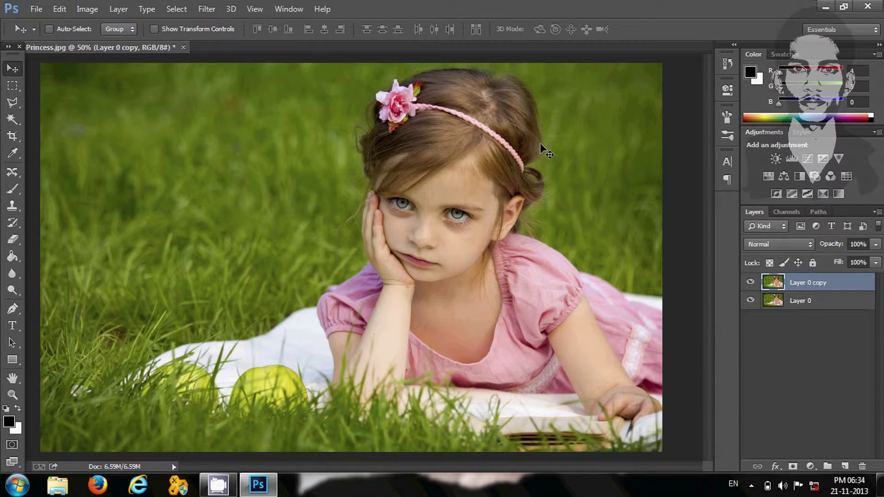
left_click(12, 394)
Step: Zoom in on the eyes and Magic Wand-select the left iris and surrounding eye area
mouse_move(379, 185)
left_mouse_down()
mouse_move(387, 215)
mouse_move(479, 237)
left_mouse_up()
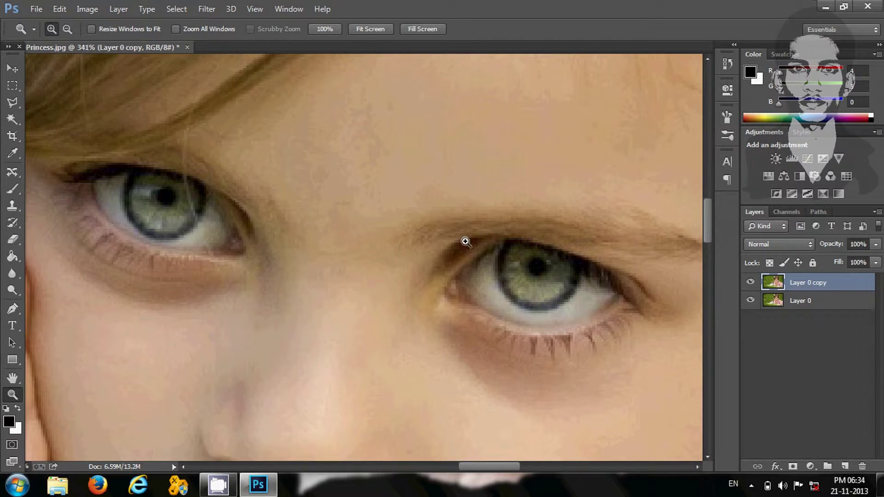
left_click(9, 121)
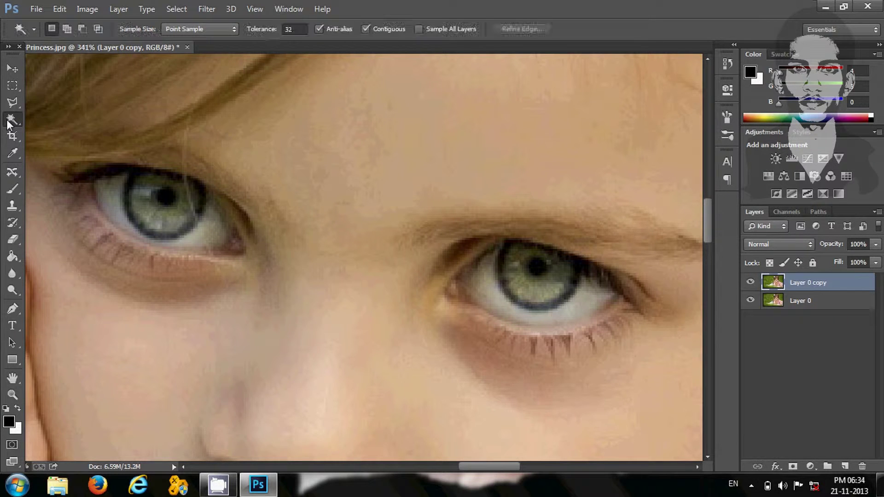
left_click(152, 219)
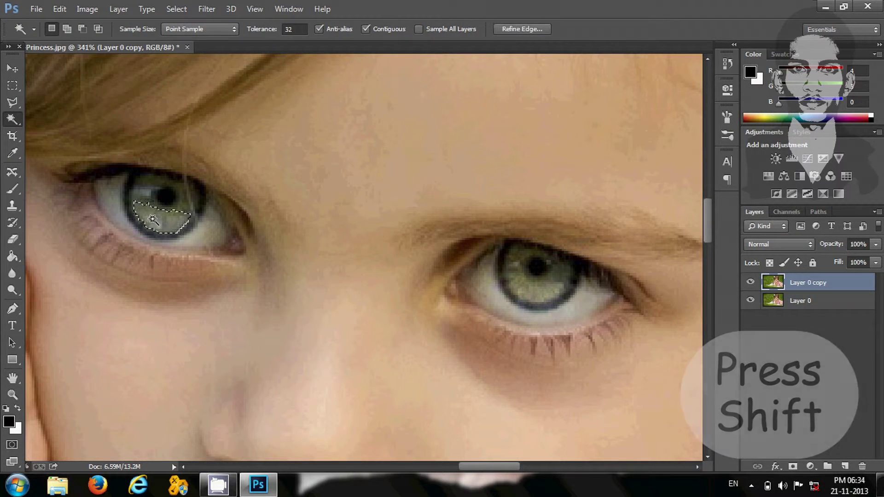
left_click(173, 184, "shift")
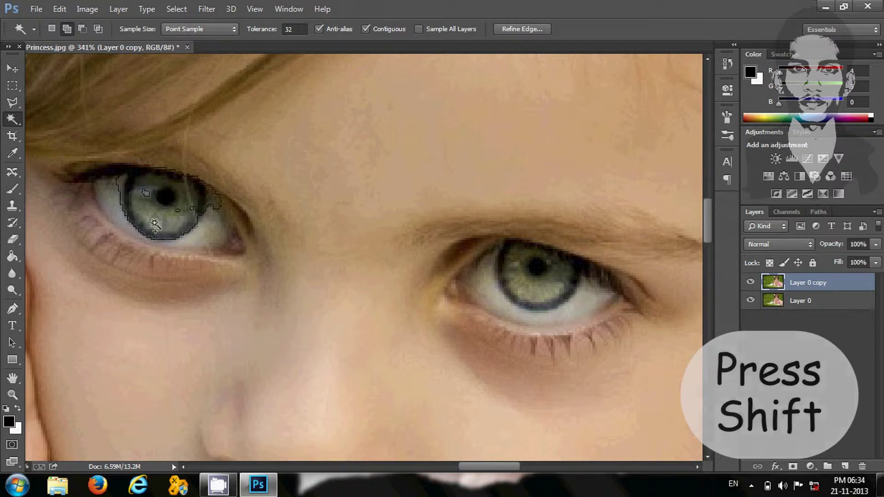
left_click(171, 186, "shift")
left_click(140, 190, "shift")
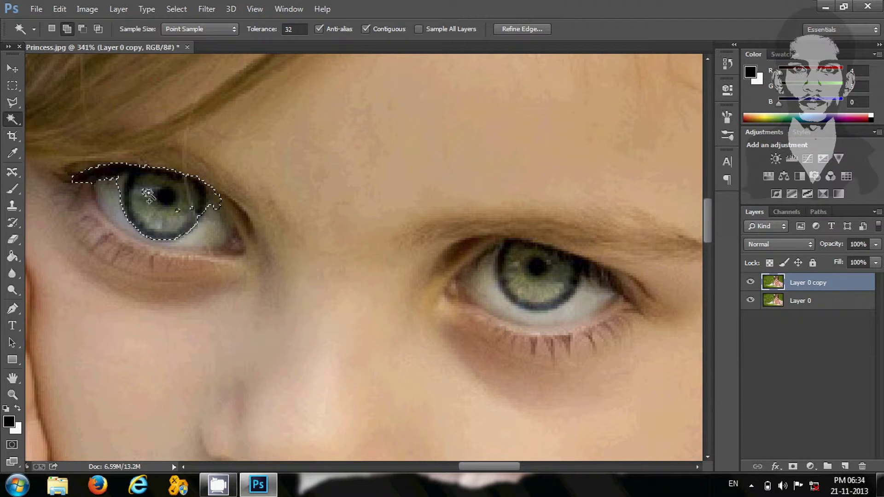
left_click(221, 233, "shift")
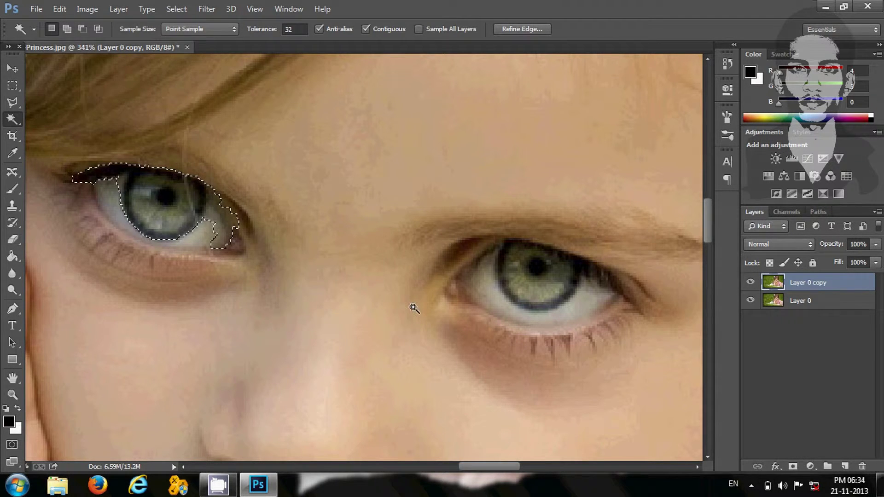
Step: Add the right iris and its dark upper edge to the selection
left_click(538, 299, "shift")
left_click(534, 270, "shift")
left_click(484, 272, "shift")
left_click(564, 302, "shift")
left_click(582, 276, "shift")
left_click(516, 267, "shift")
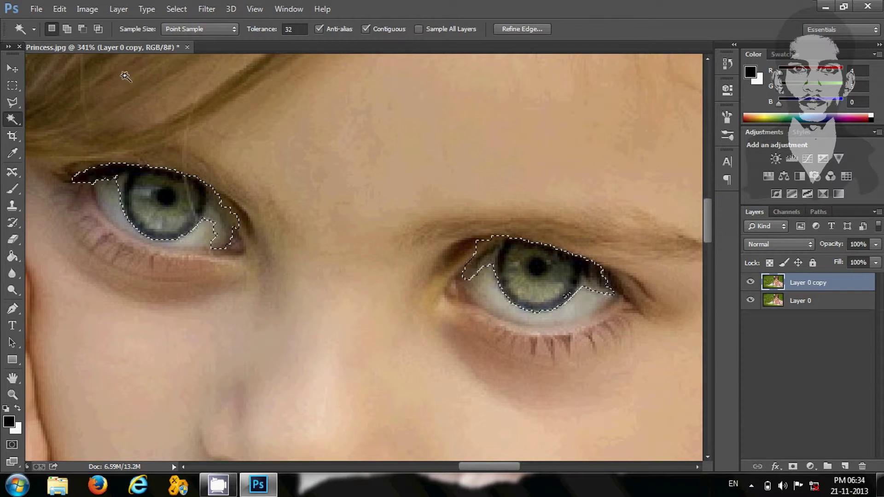
left_click(88, 9)
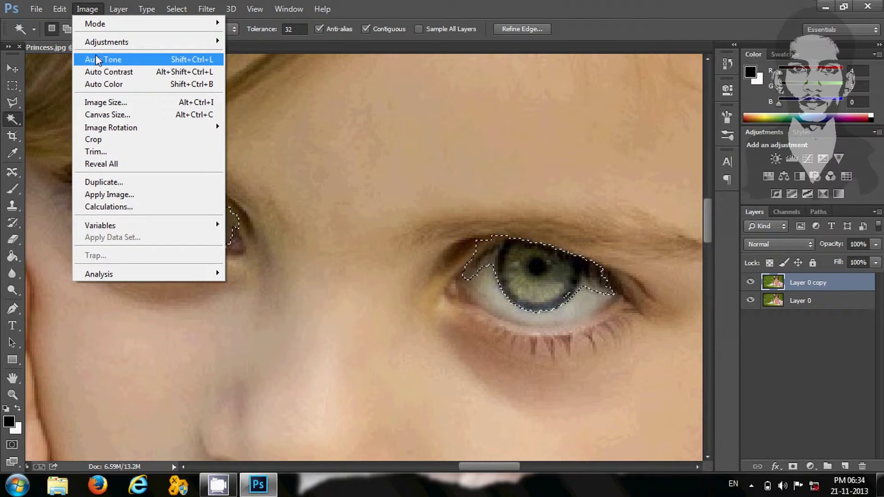
mouse_move(107, 42)
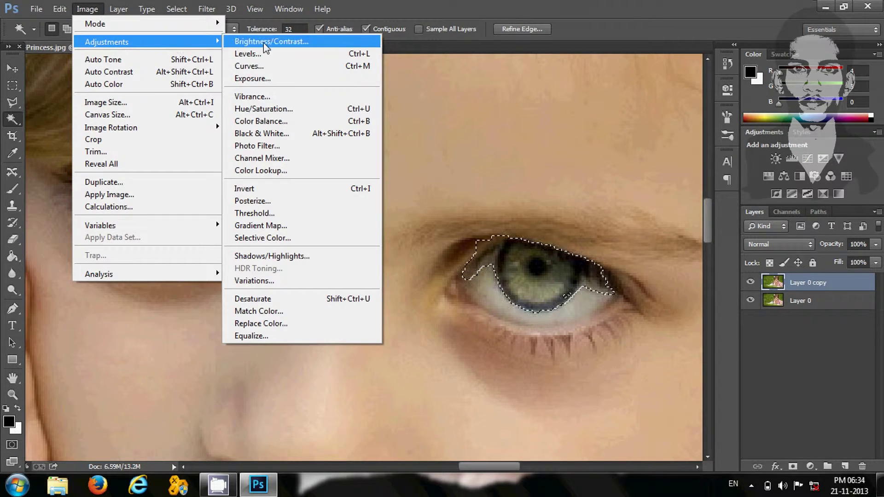
Step: Apply Color Balance: highlights to full blue, midtones Blue +38, shadows Blue +6
left_click(256, 122)
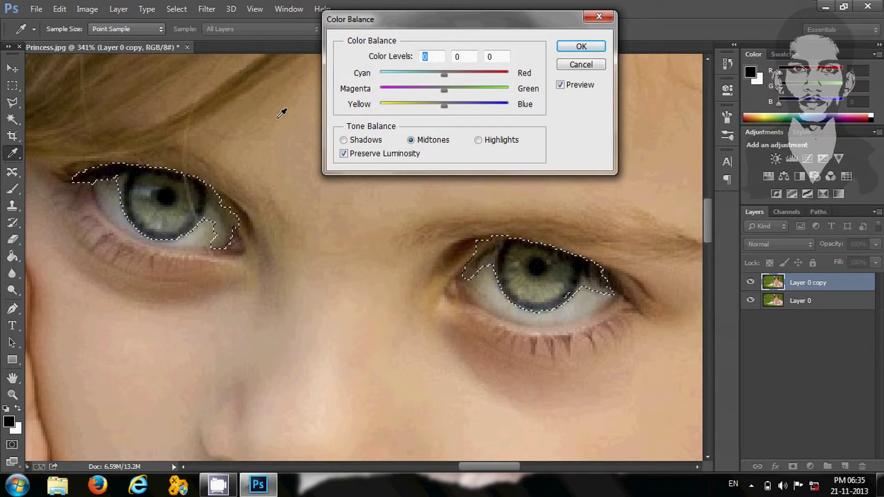
left_click(478, 140)
left_click_drag(446, 107, 519, 109)
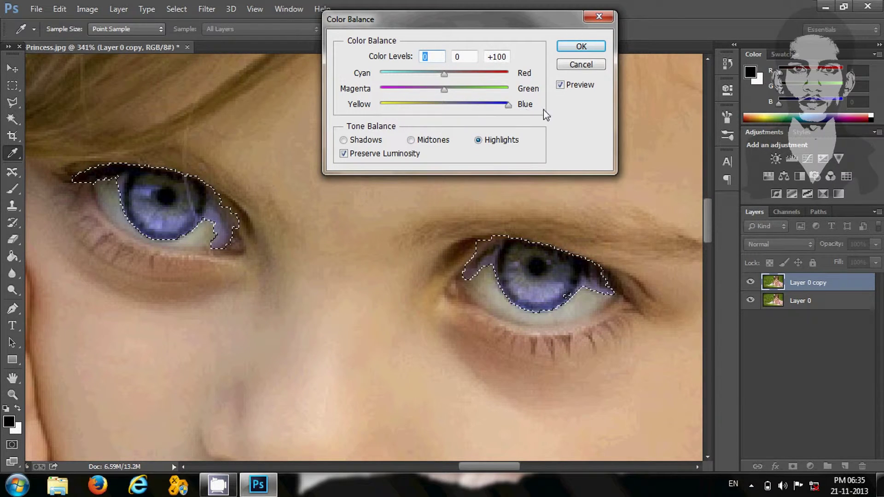
key("Tab")
key("Tab")
left_click(410, 140)
left_click_drag(443, 105, 476, 111)
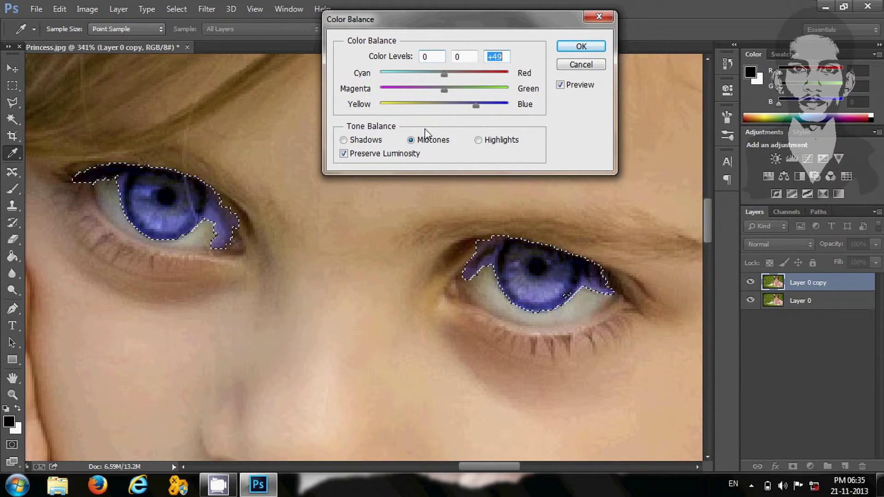
left_click(344, 141)
left_click_drag(444, 105, 448, 107)
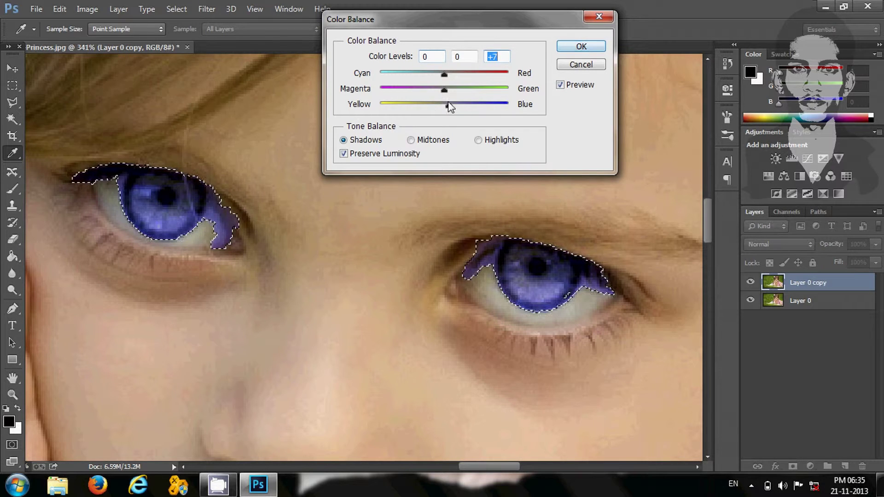
left_click(581, 46)
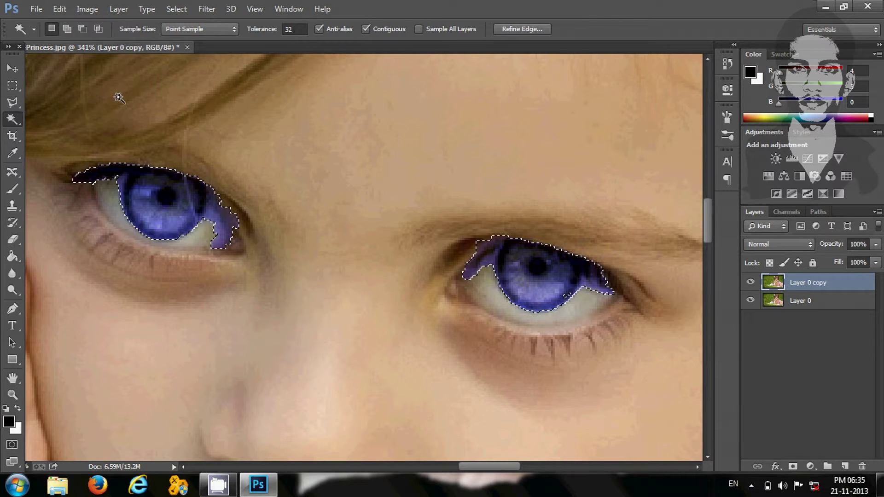
Step: Deselect the eyes and erase the purple spill from the eye whites
left_click(13, 86)
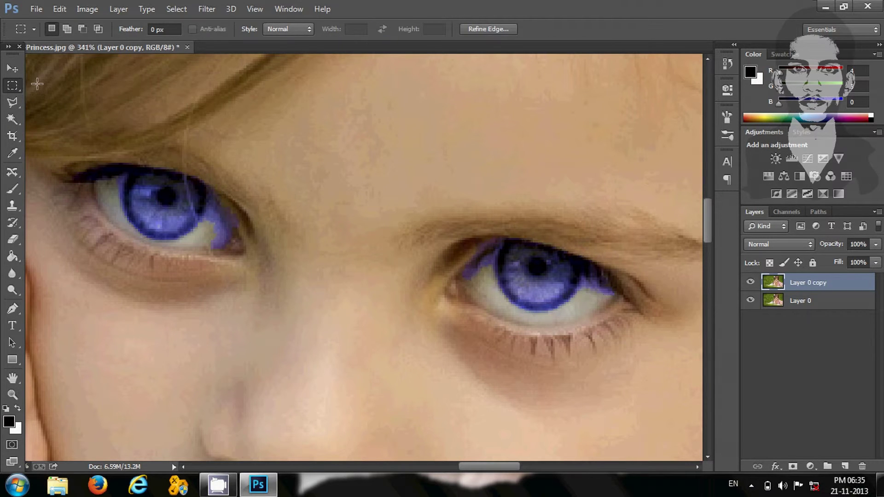
left_click(16, 69)
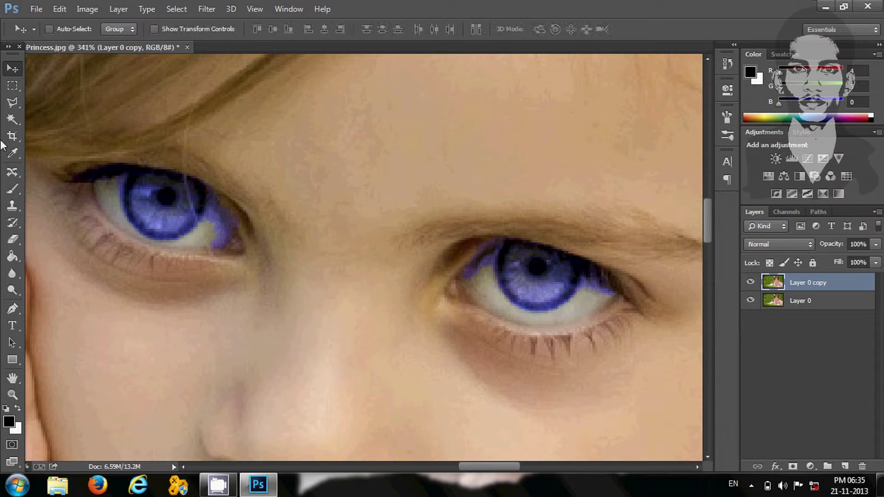
left_click(14, 240)
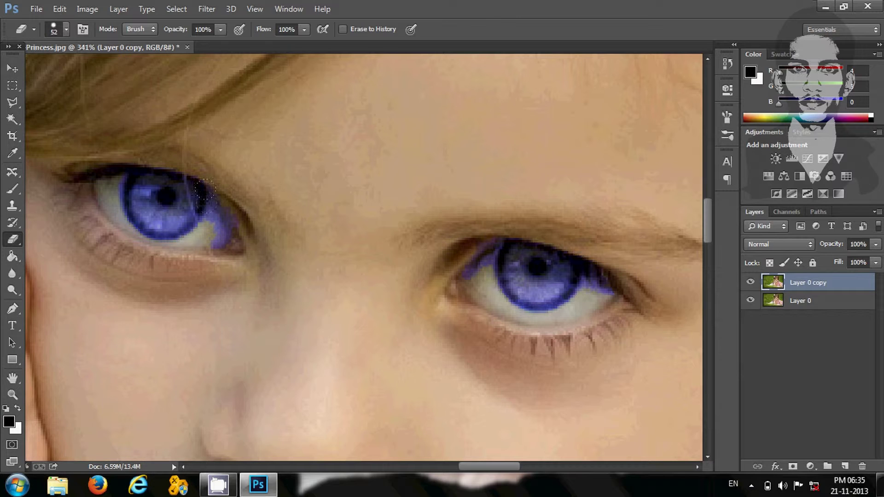
left_click_drag(210, 181, 213, 184)
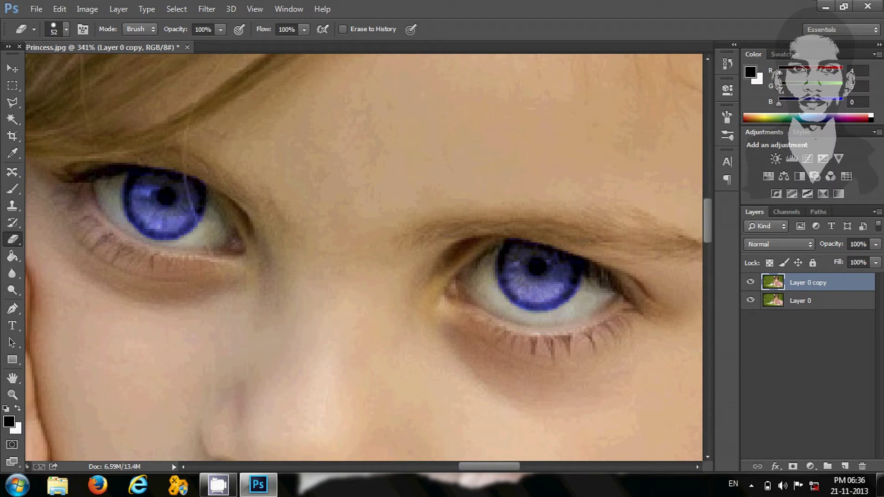
left_click(12, 68)
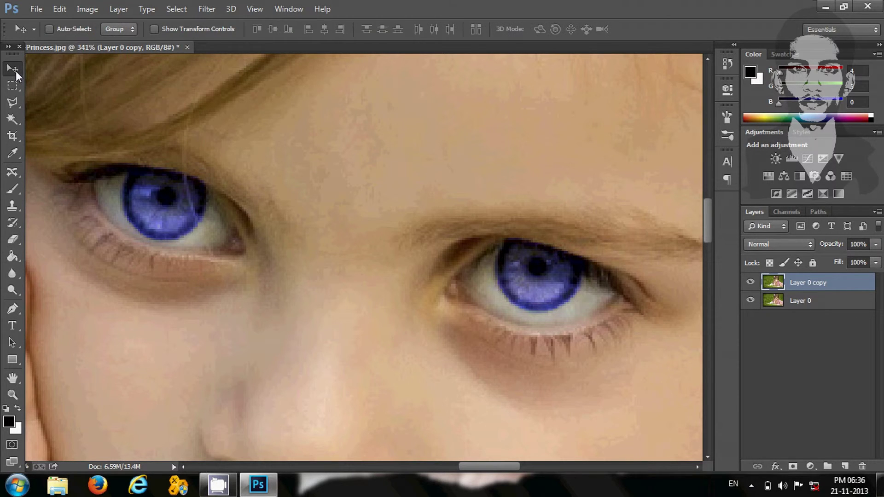
Step: Zoom out to 50% to show the whole photo, then bring up the File menu
left_click(12, 395)
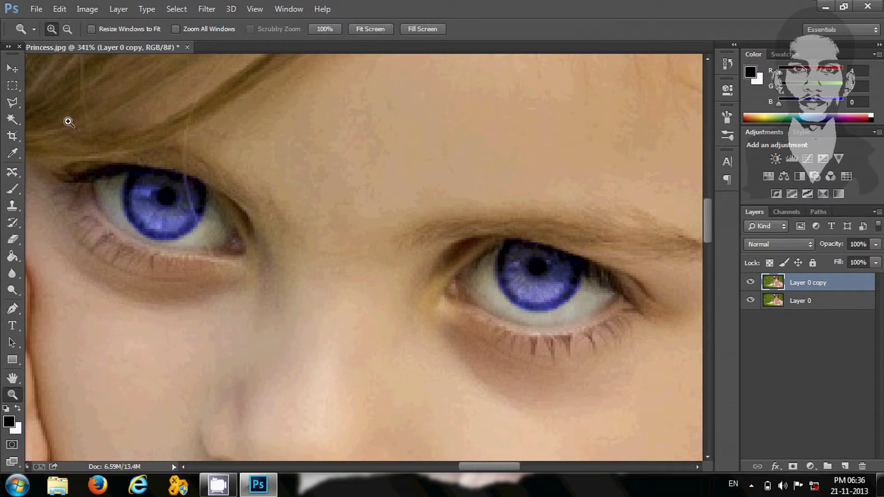
left_click(319, 291, "alt")
left_click(353, 277, "alt")
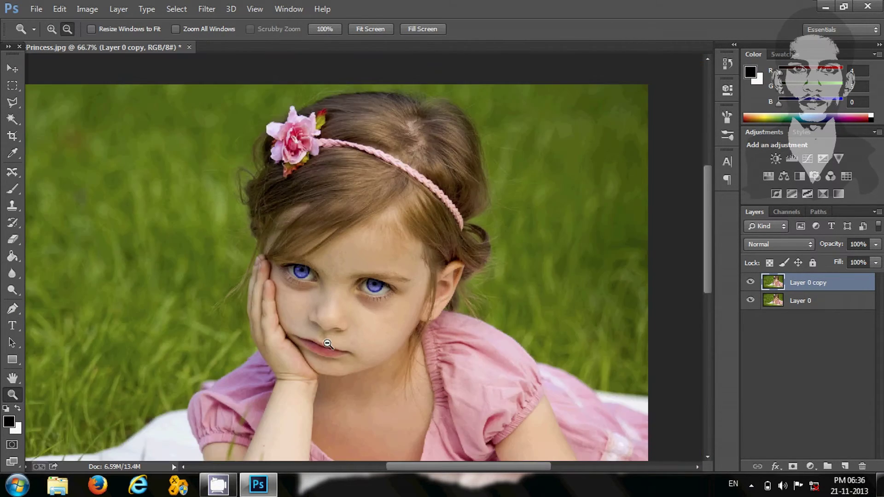
left_click(328, 343, "alt")
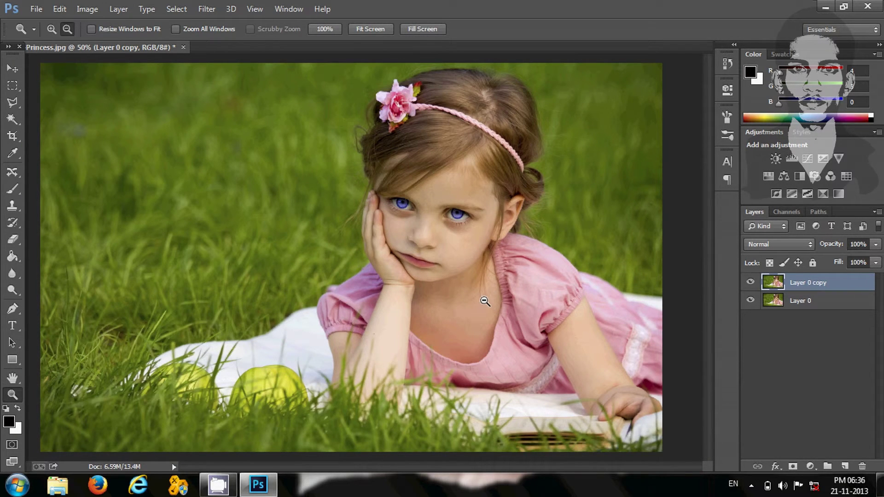
left_click(35, 9)
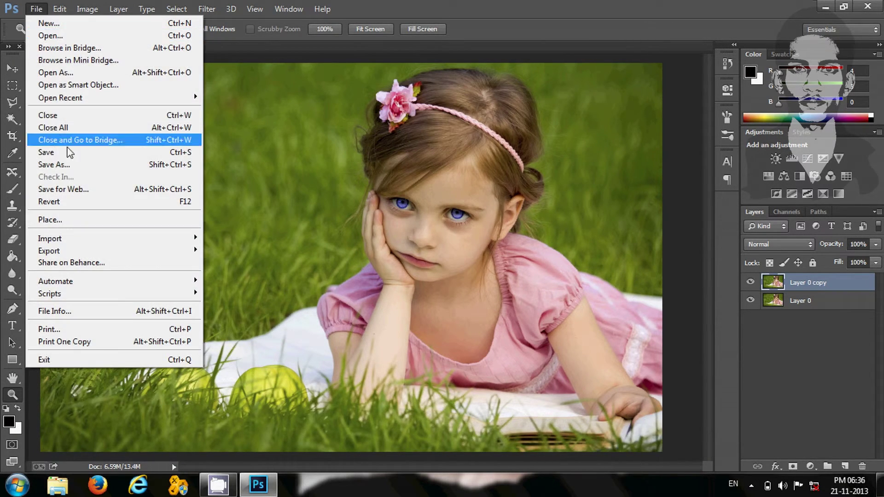
Step: Save the photo to the Desktop as Little-Princess.jpg, JPEG quality 12 (Maximum)
left_click(46, 165)
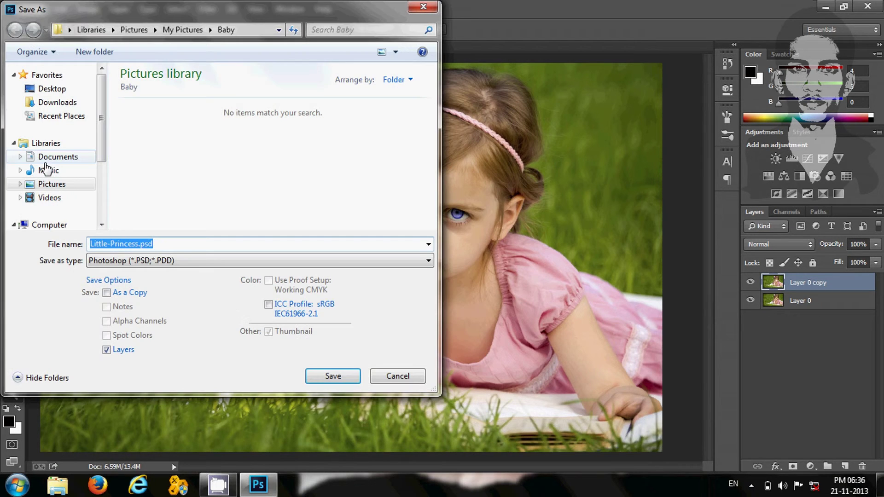
left_click(52, 90)
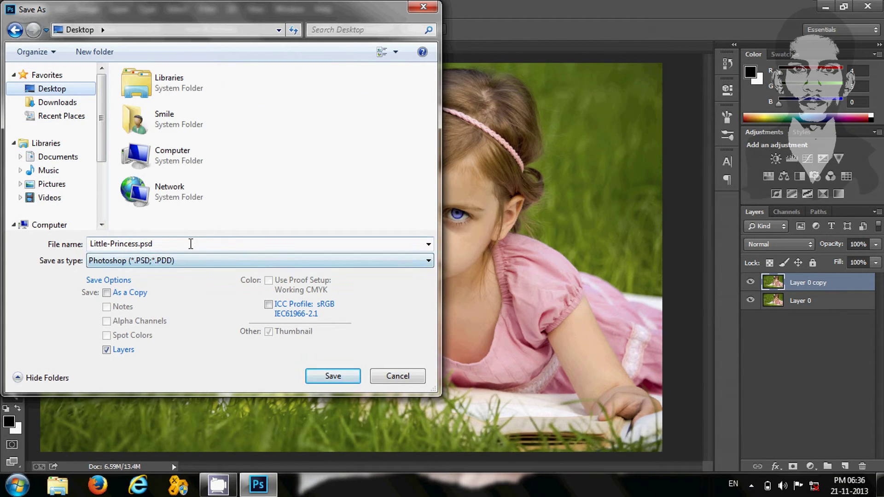
left_click(179, 259)
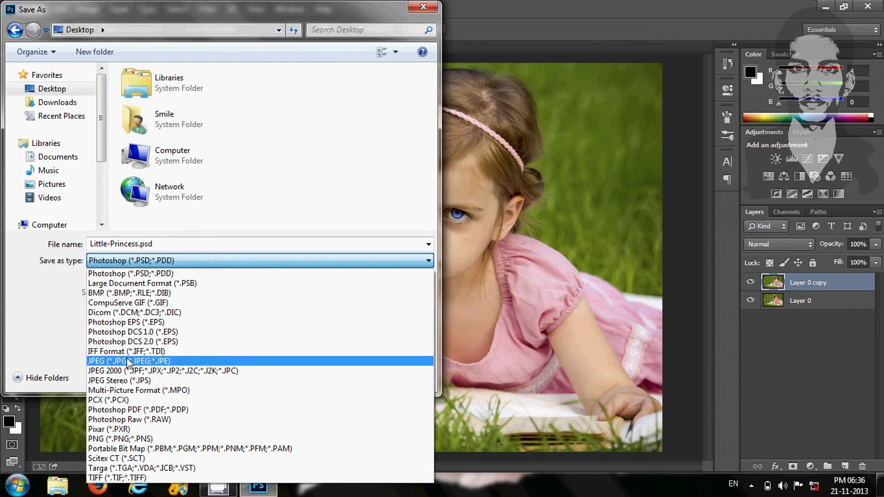
left_click(124, 362)
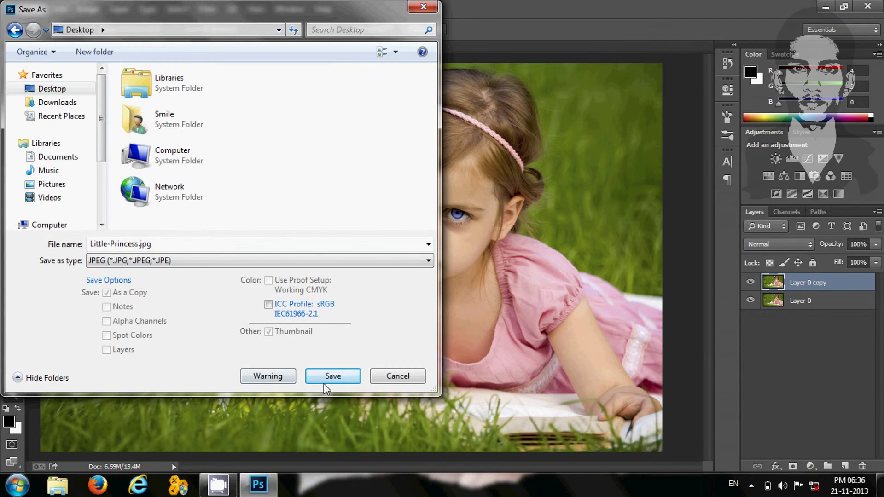
left_click(331, 319)
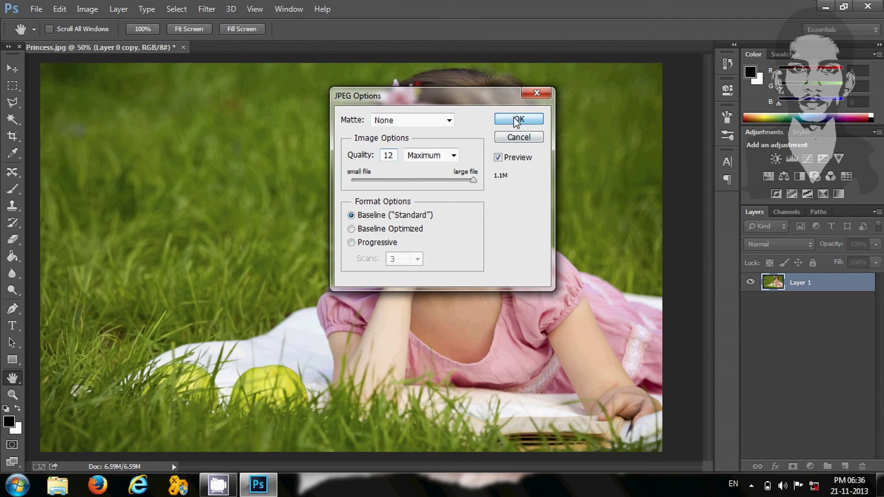
left_click(518, 121)
key("z")
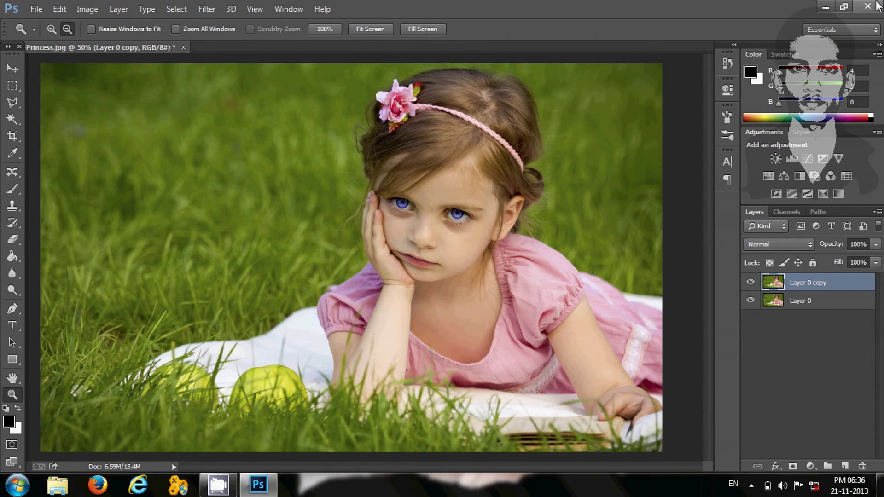
left_click(867, 6)
Step: Answer the save-changes prompt so Photoshop closes to the desktop
left_click(446, 191)
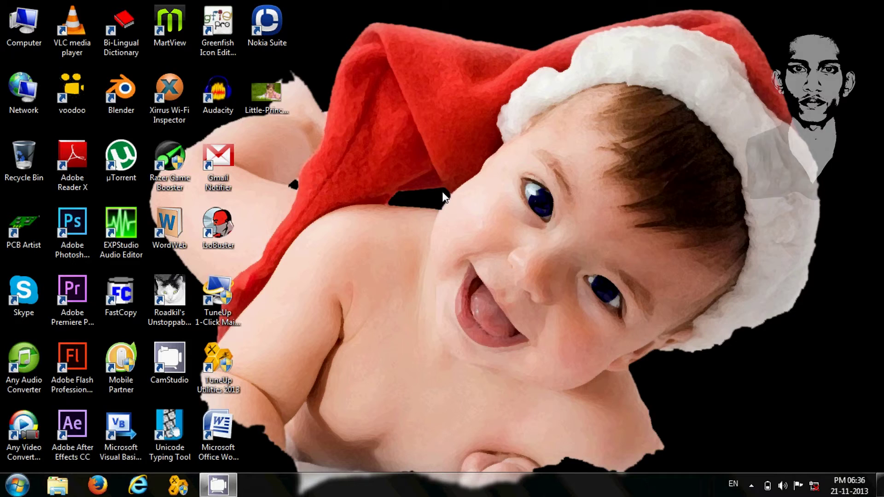